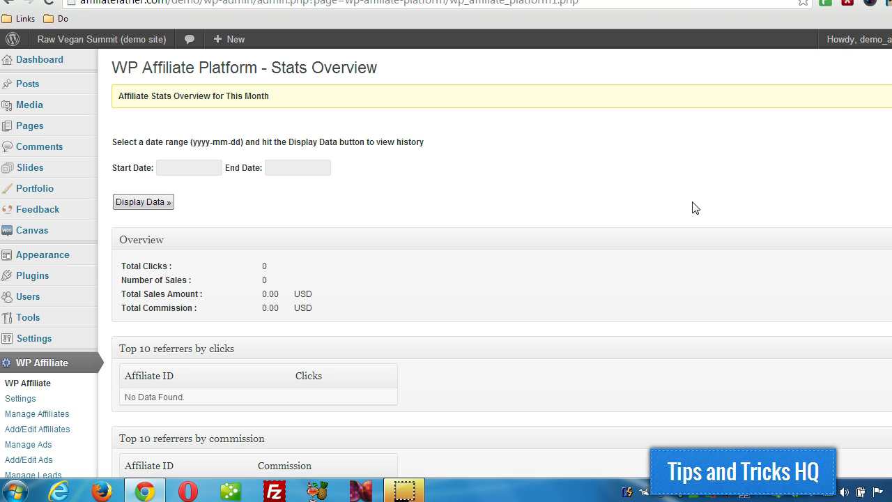
Create and publish a 'Thank You' page whose body reads 'Thank you for your purchase!'.
left_click(470, 185)
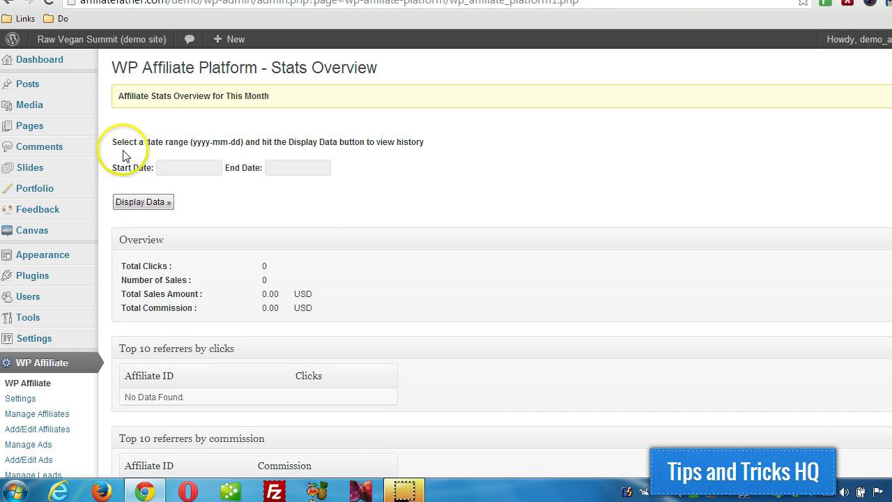
mouse_move(30, 126)
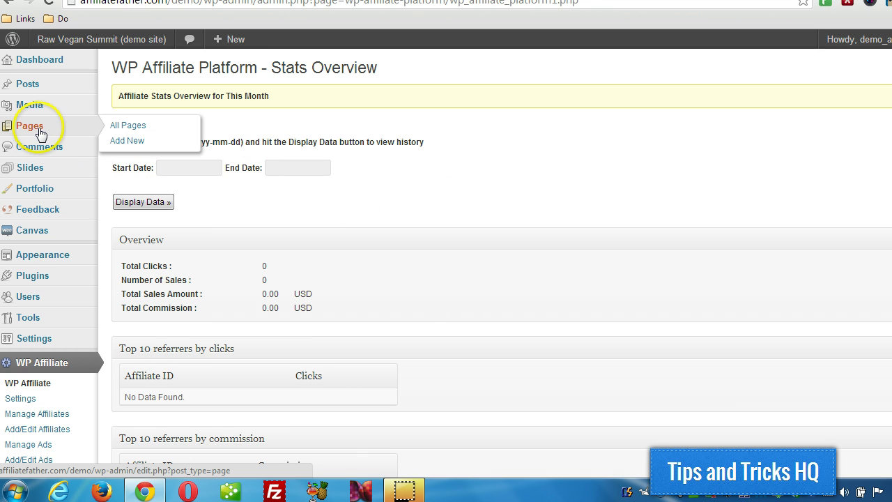
left_click(120, 143)
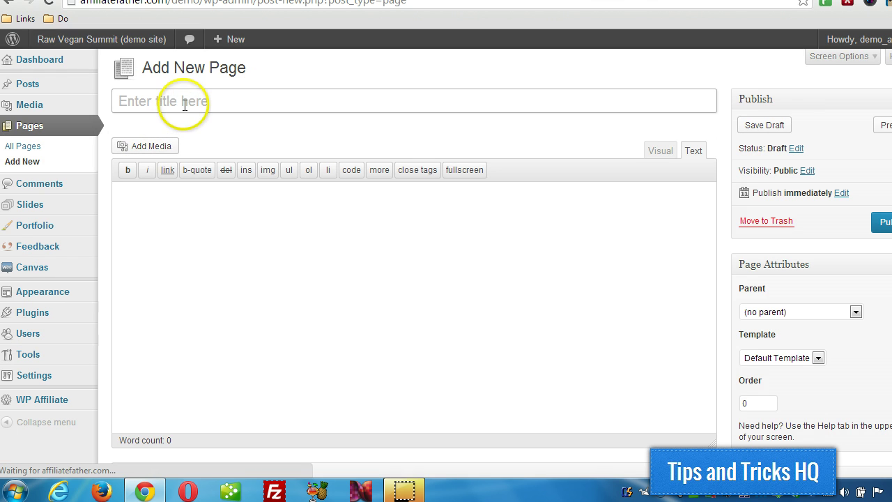
left_click(184, 104)
type("Thank You")
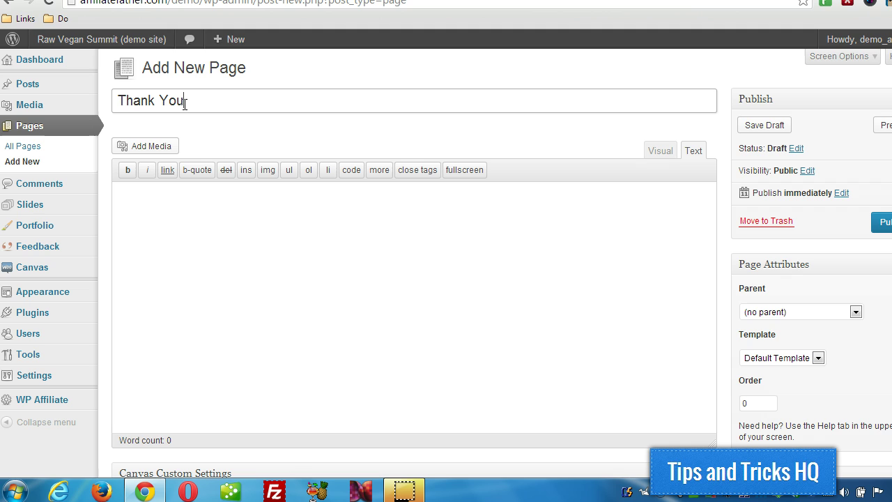
left_click(167, 300)
type("T")
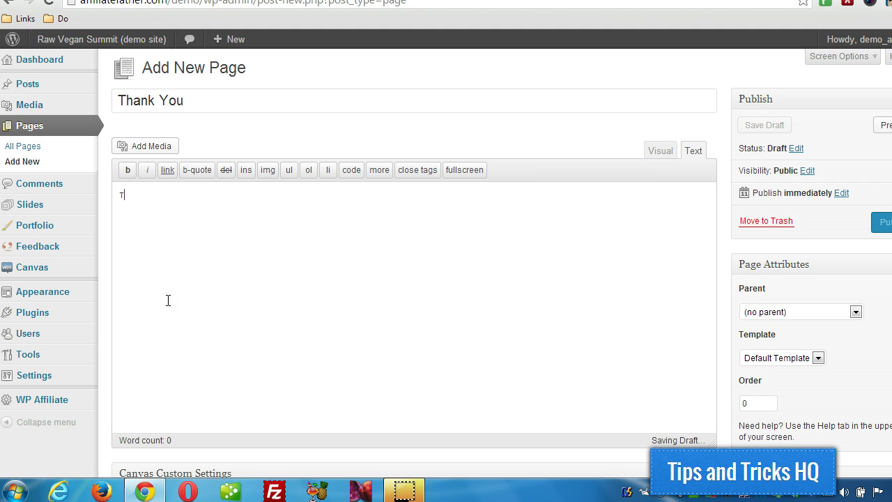
type("hank you for your purchase!")
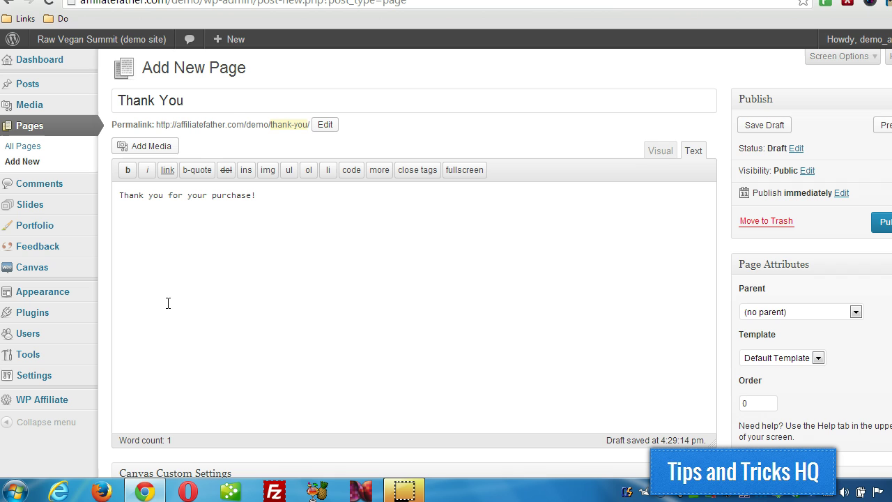
left_click(880, 225)
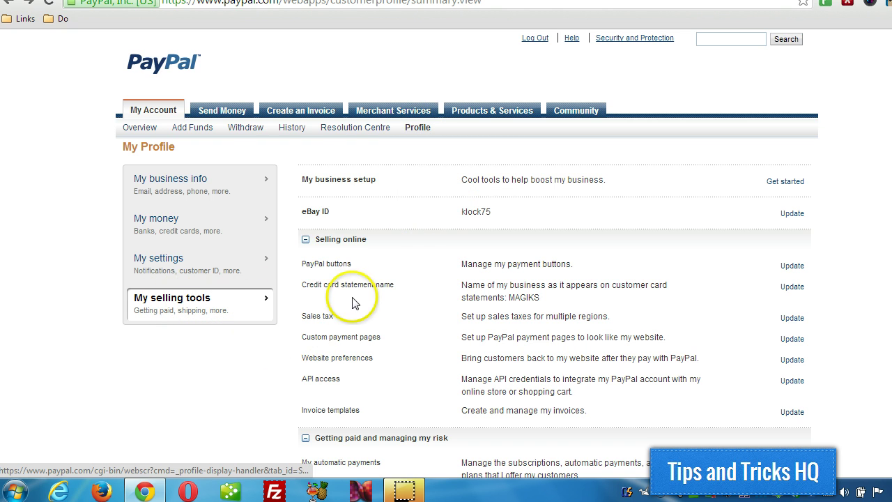
left_click(795, 360)
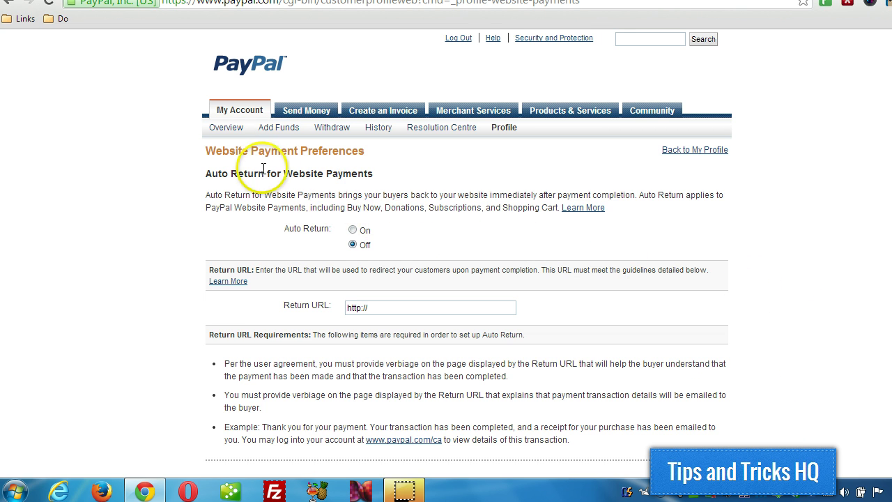
left_click(353, 231)
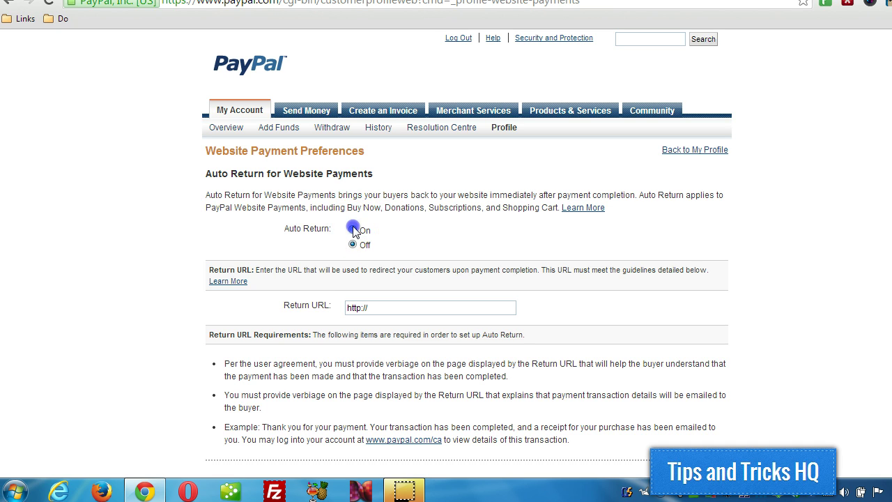
left_click(391, 307)
type("/example.com")
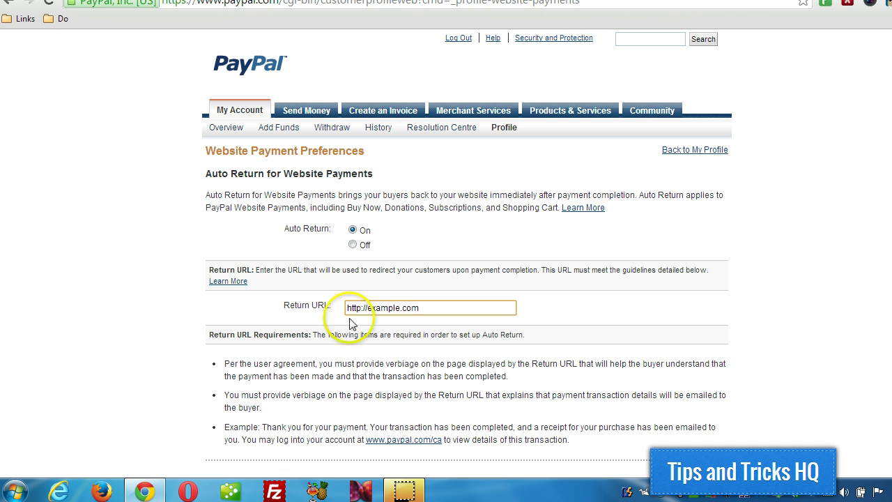
scroll(353, 315, "down", 3)
scroll(282, 334, "down", 3)
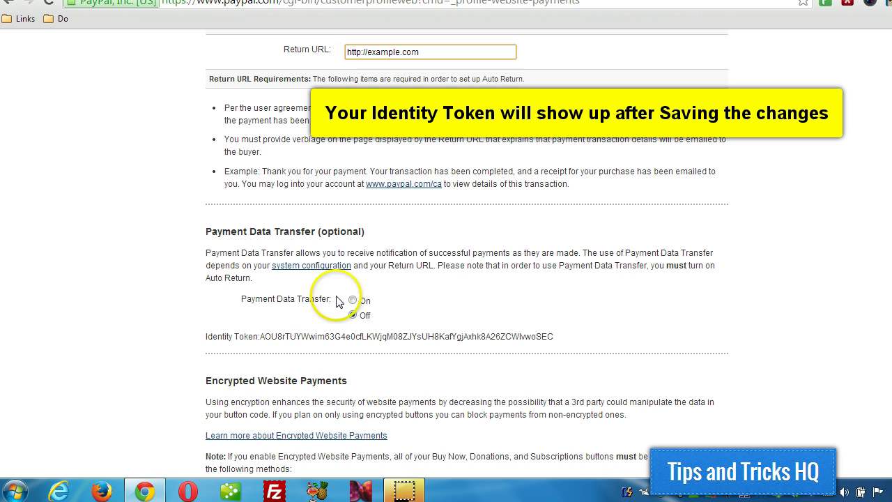
Set Payment Data Transfer to On and copy the displayed Identity Token.
left_click(352, 300)
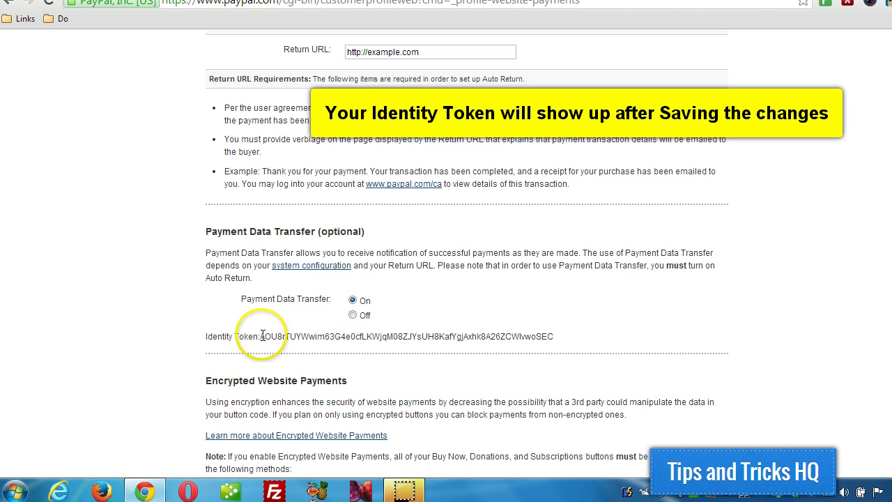
left_click_drag(261, 336, 546, 333)
right_click(550, 335)
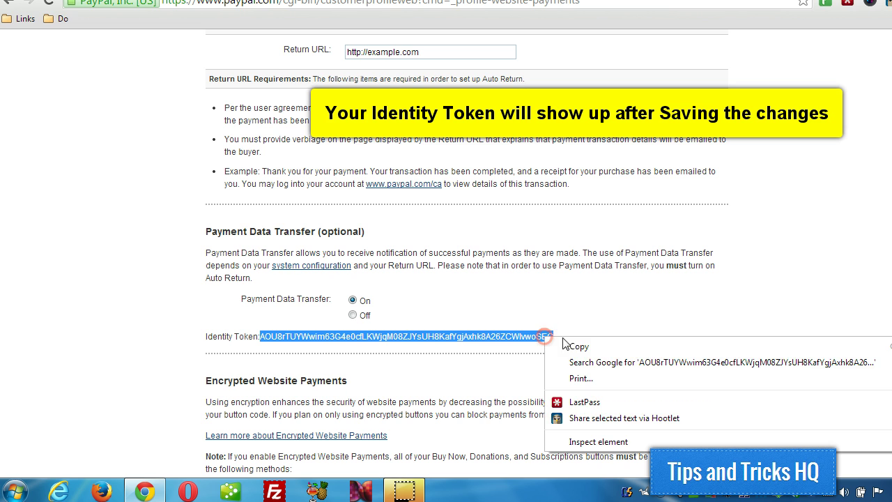
left_click(576, 343)
scroll(460, 279, "down", 5)
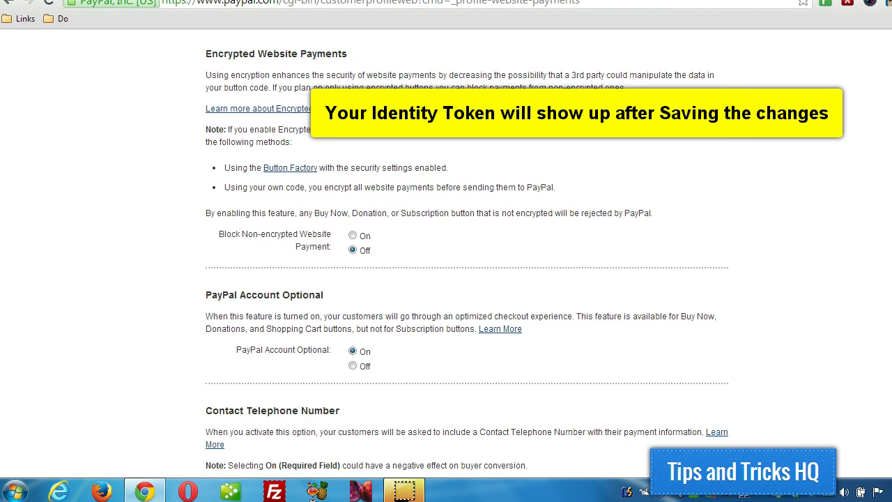
scroll(460, 278, "down", 3)
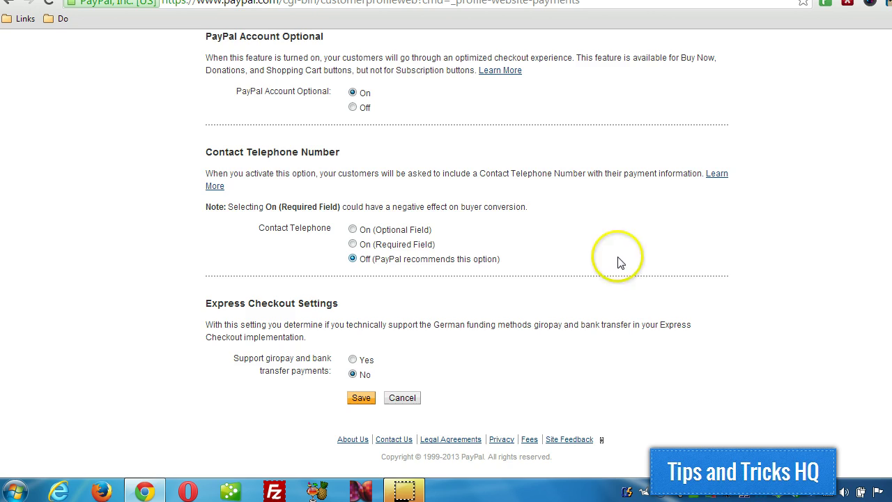
scroll(629, 225, "up", 2)
scroll(637, 230, "up", 2)
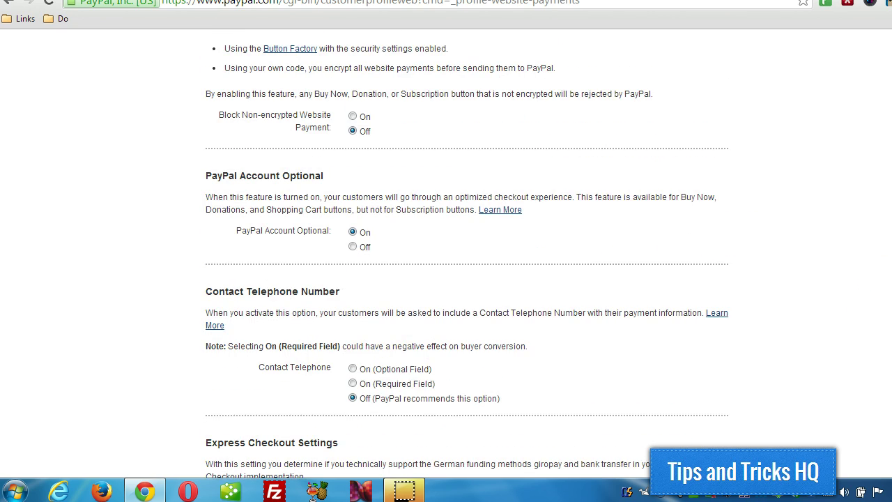
scroll(875, 291, "up", 3)
scroll(875, 291, "up", 2)
scroll(466, 254, "up", 1)
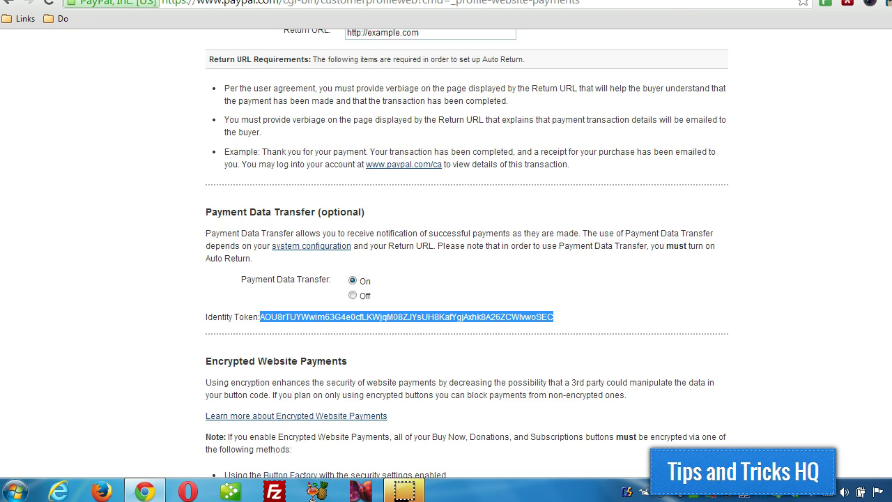
In WP Affiliate Platform settings, tick Enable 3rd Party Cart Integration.
left_click(258, 1)
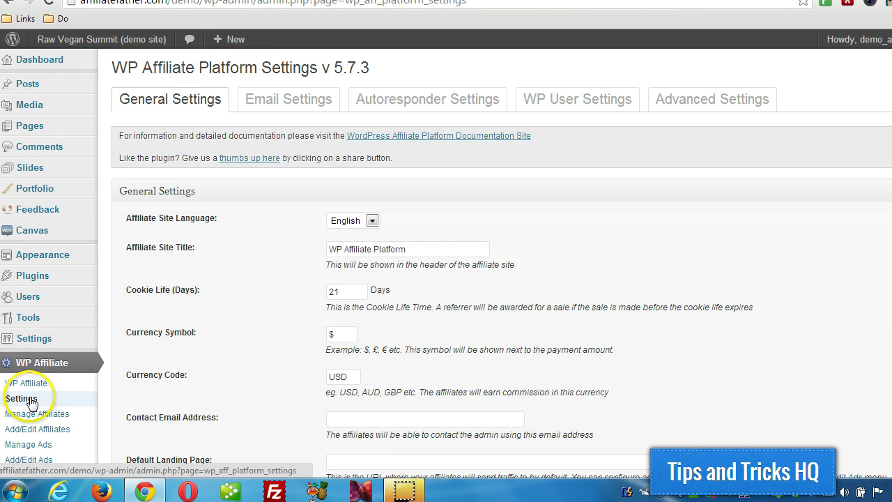
scroll(548, 245, "down", 5)
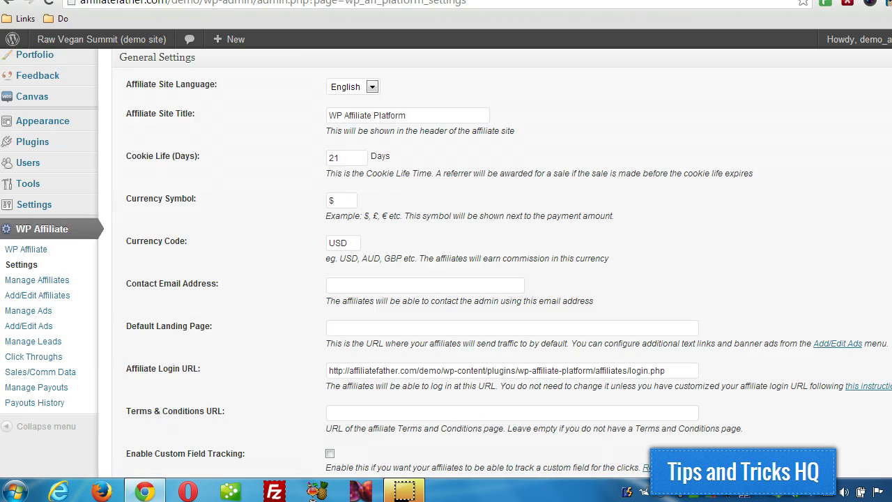
scroll(547, 244, "down", 10)
scroll(547, 244, "down", 10)
scroll(548, 245, "down", 5)
scroll(548, 244, "down", 5)
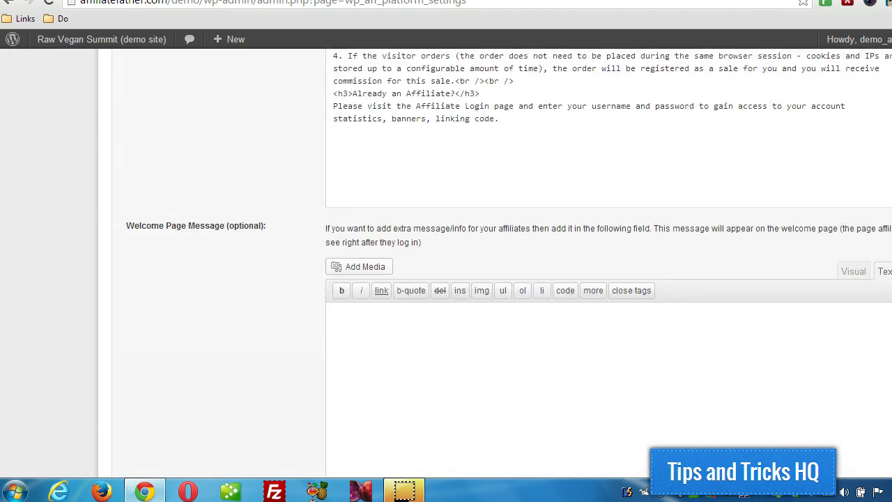
scroll(548, 244, "down", 5)
scroll(374, 273, "down", 3)
scroll(374, 273, "down", 1)
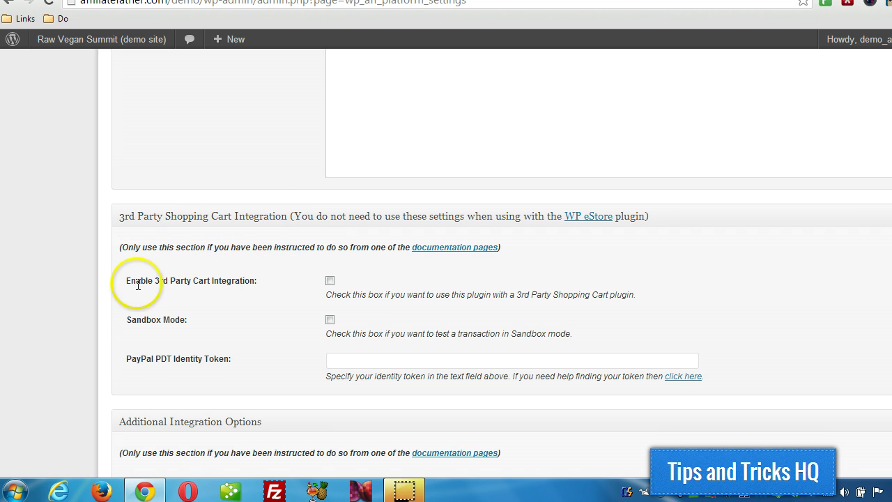
left_click(329, 280)
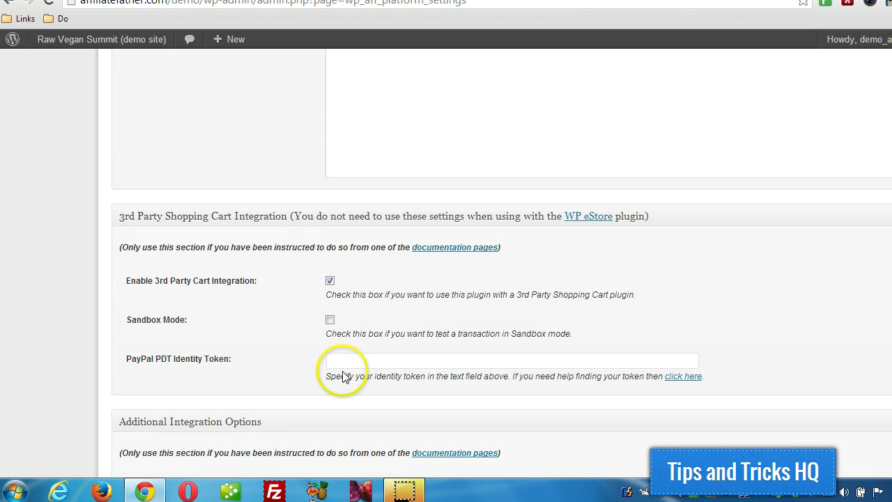
Paste the token into PayPal PDT Identity Token and save with Update options.
right_click(346, 357)
left_click(401, 221)
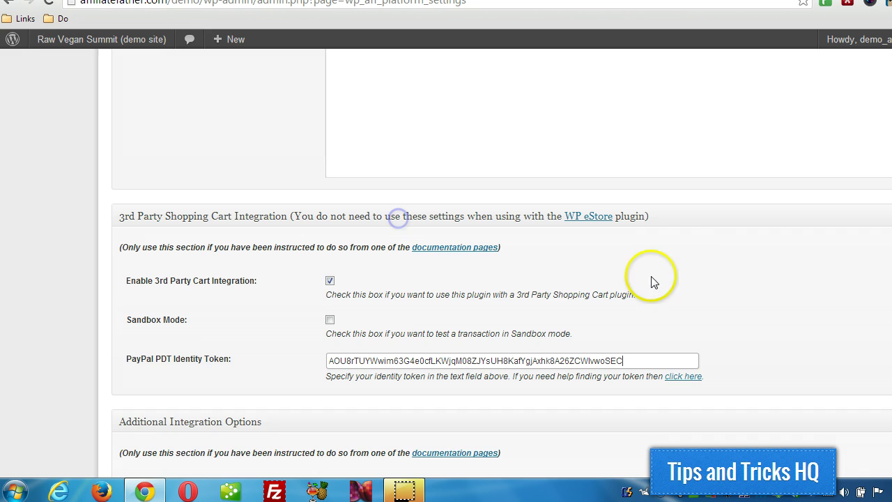
scroll(720, 271, "down", 1)
scroll(720, 271, "down", 1)
scroll(721, 272, "down", 3)
scroll(721, 271, "down", 3)
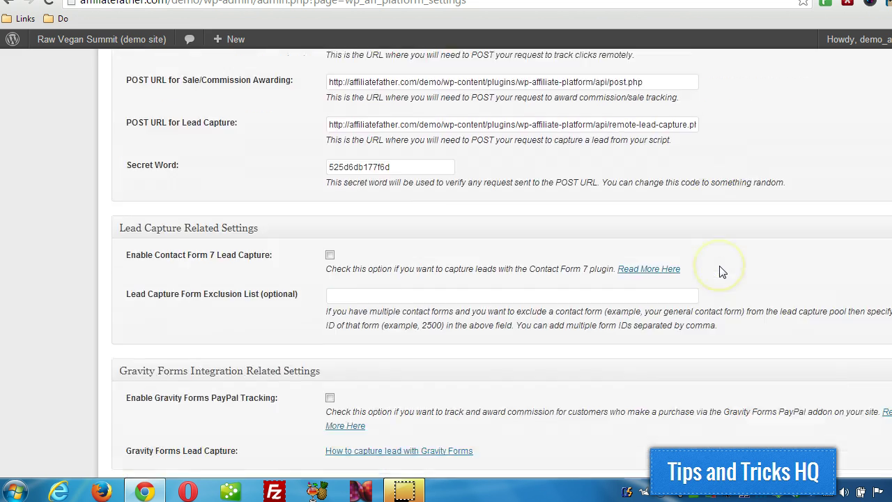
scroll(720, 268, "down", 2)
scroll(720, 265, "down", 2)
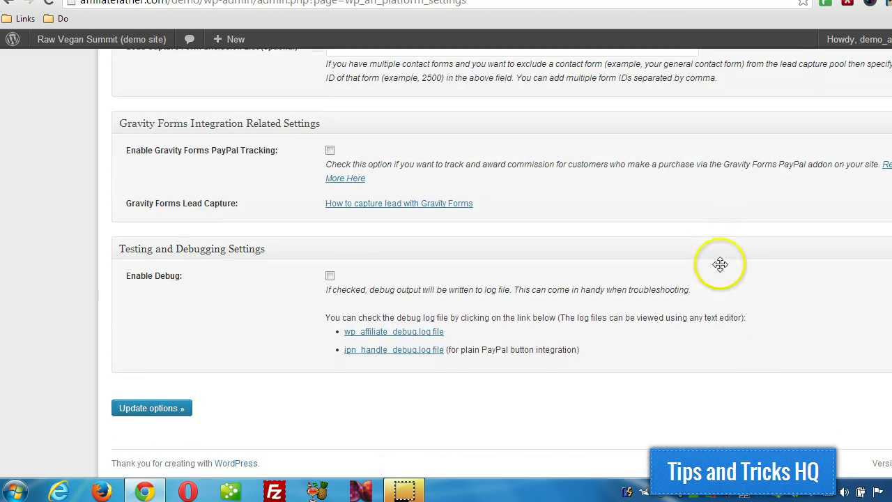
left_click(171, 410)
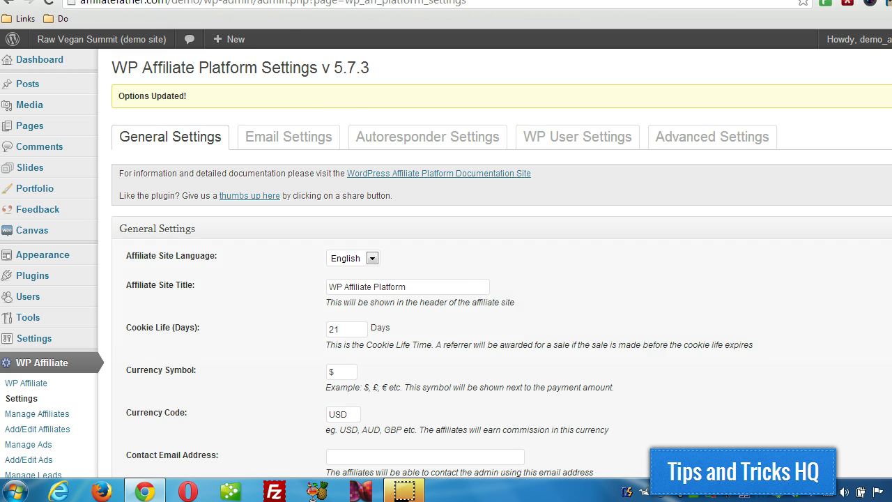
mouse_move(29, 126)
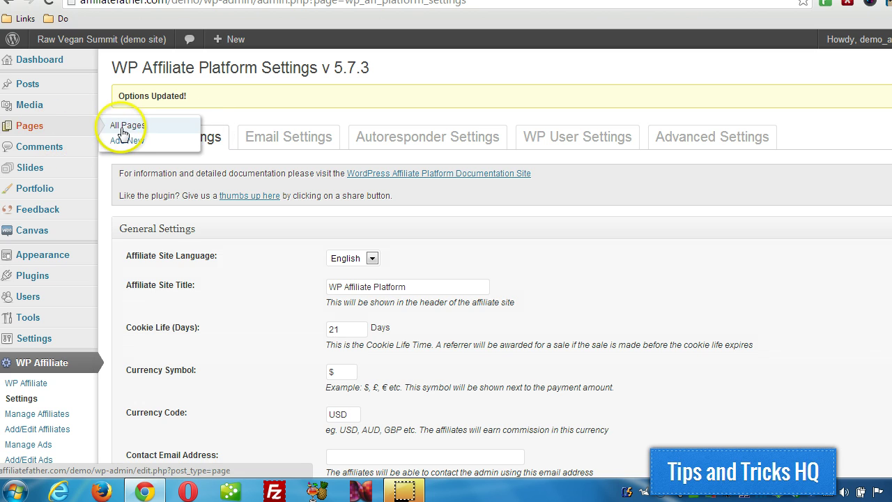
Copy the live Thank You page's address from the pages list, then return to PayPal.
left_click(123, 131)
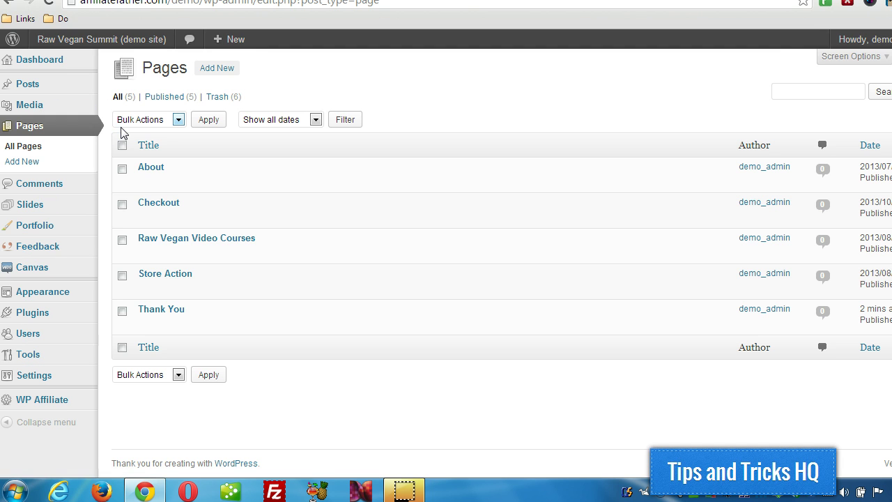
mouse_move(161, 309)
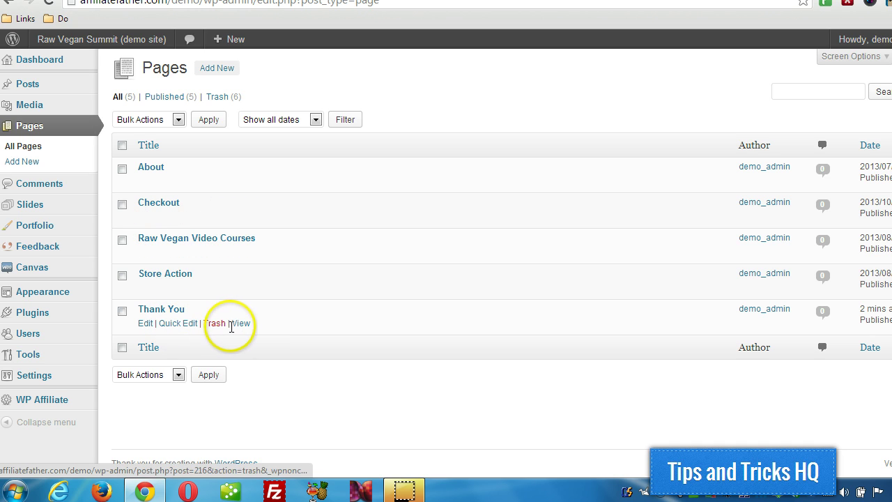
mouse_move(240, 323)
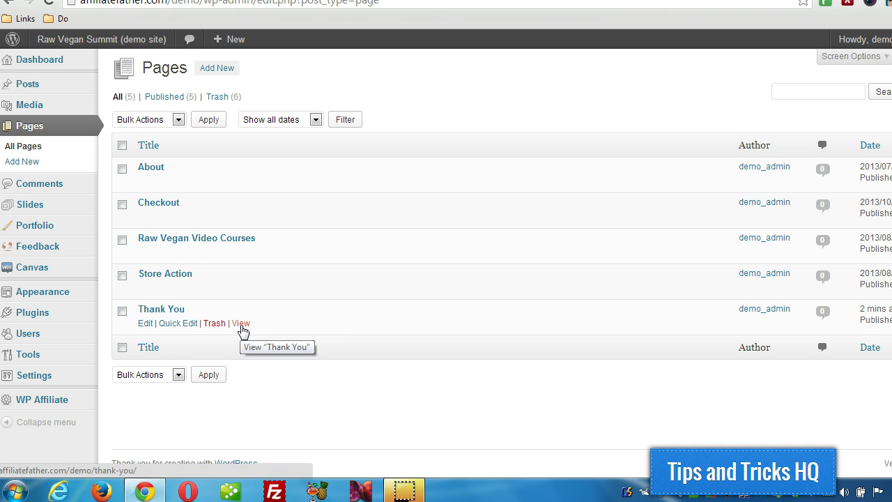
right_click(244, 329)
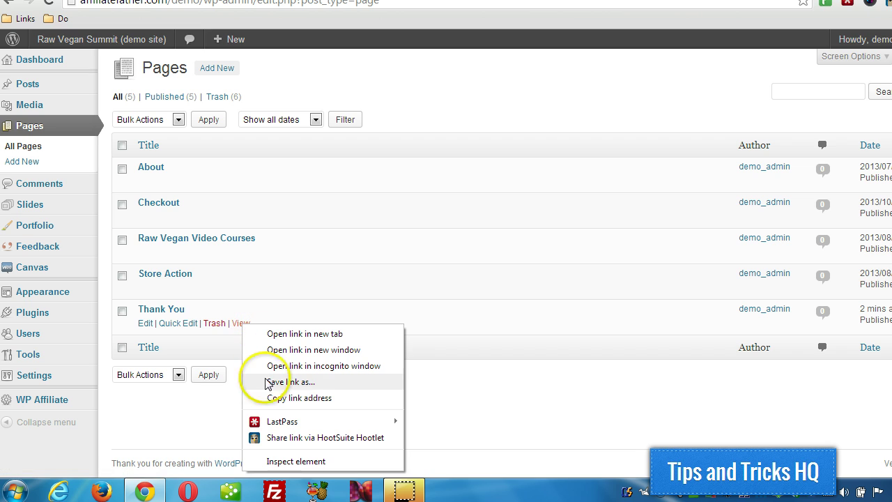
left_click(271, 406)
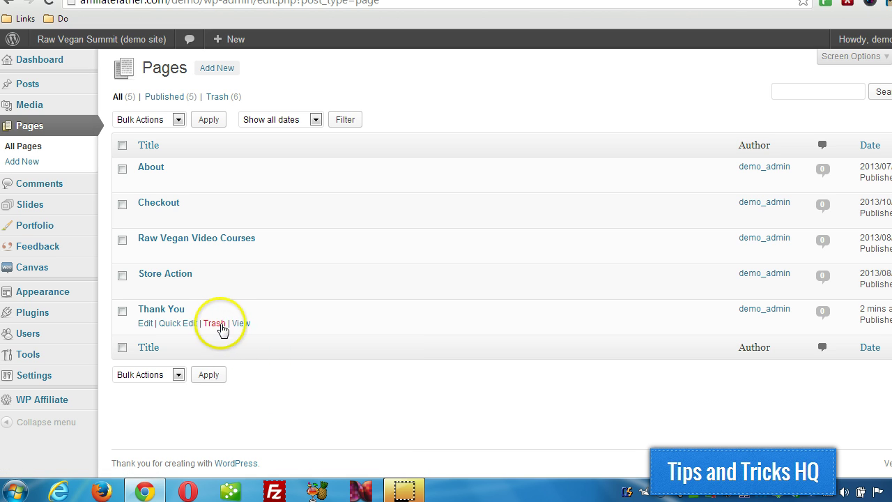
left_click(240, 325)
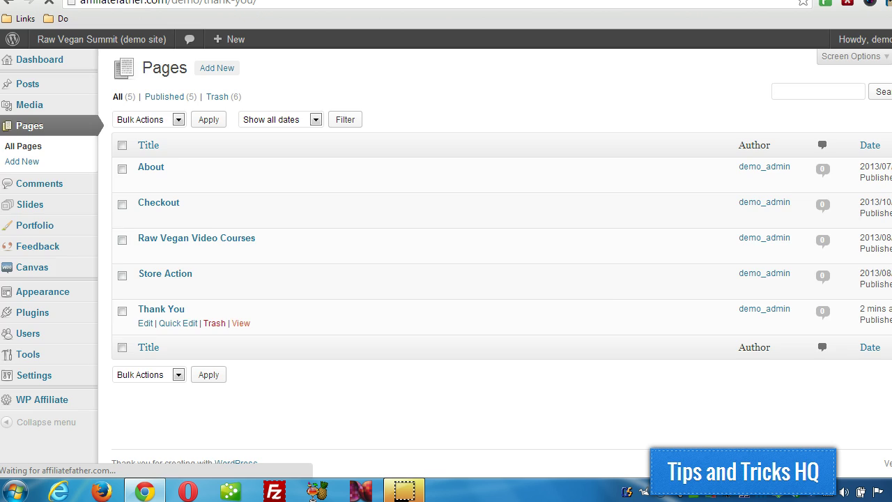
right_click(231, 4)
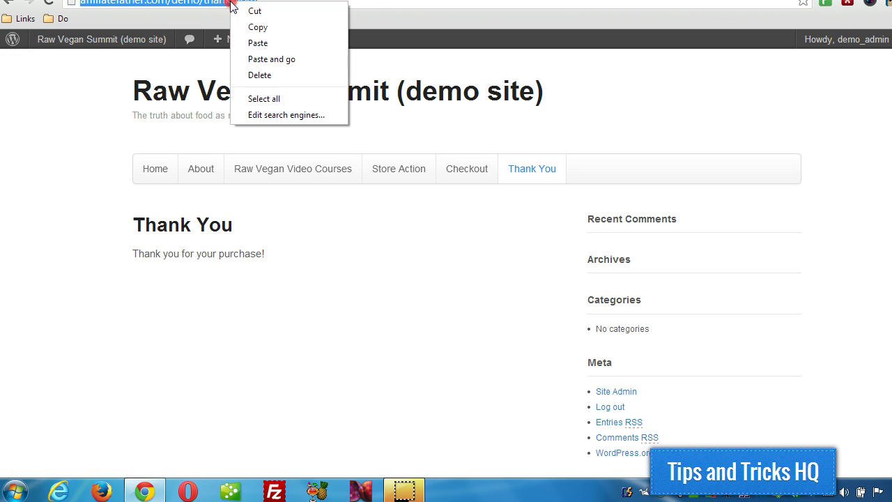
left_click(272, 29)
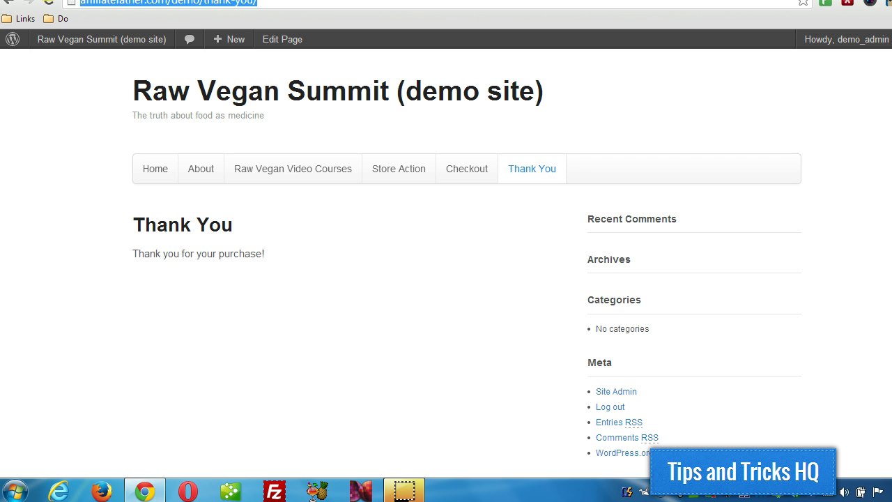
left_click(10, 3)
left_click(10, 3)
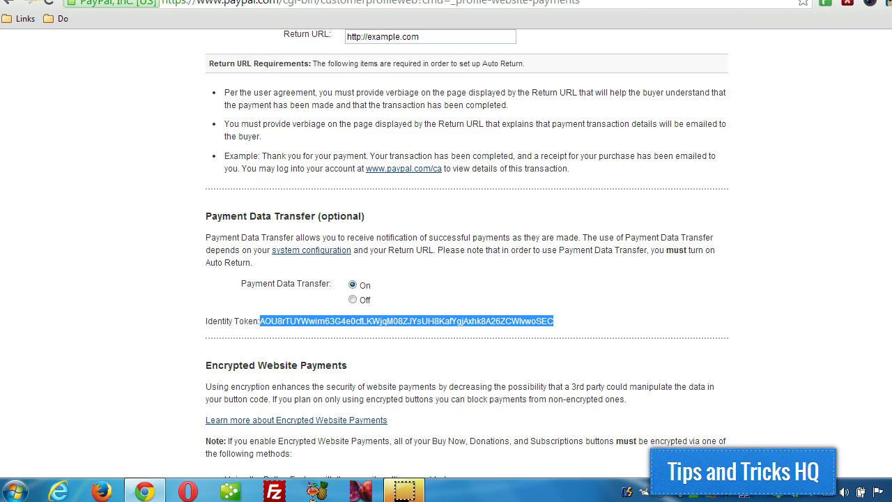
Start a PayPal Buy Now button with item name 'Raw vegan course'.
scroll(446, 108, "up", 4)
left_click(458, 109)
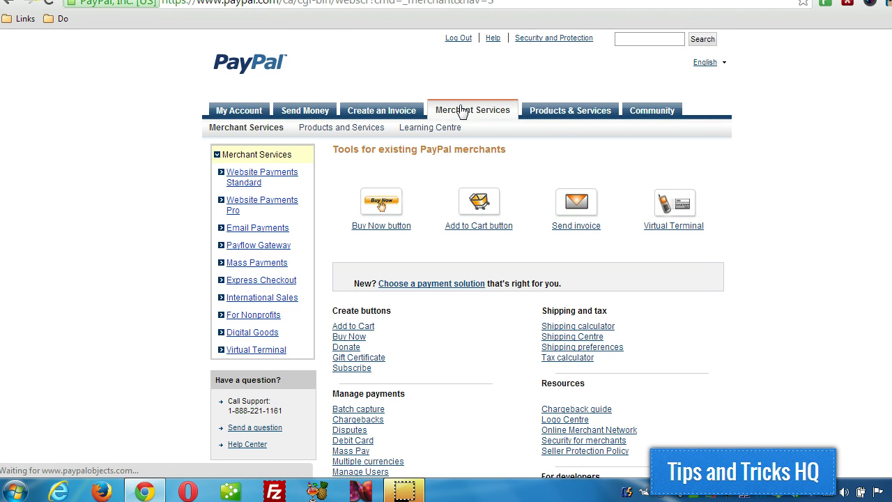
left_click(378, 233)
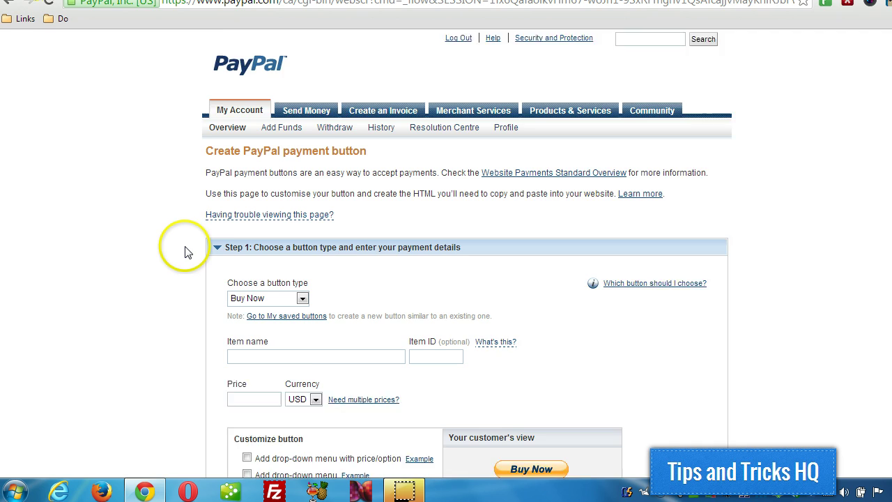
scroll(185, 251, "down", 3)
left_click(258, 262)
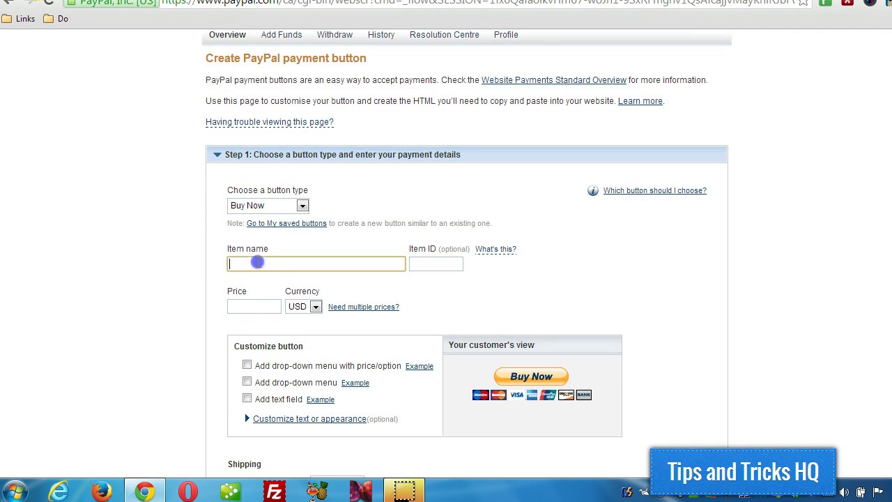
type("Raw vegan cours")
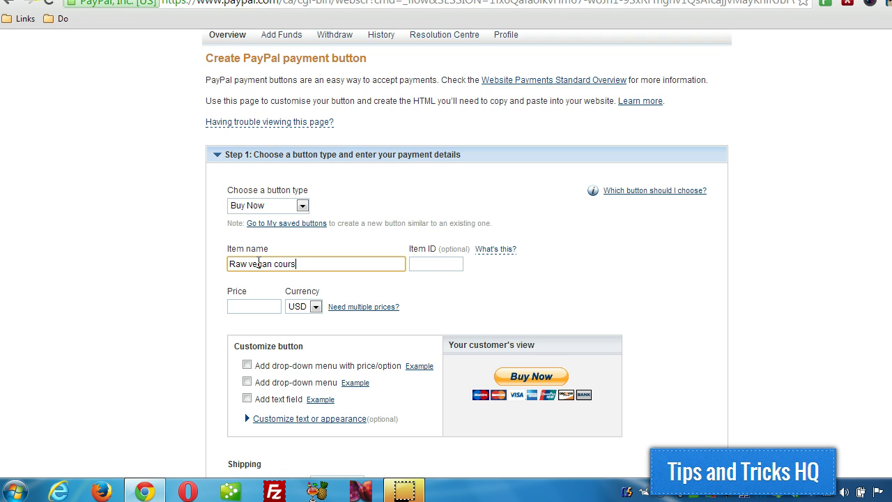
type("e")
left_click(256, 303)
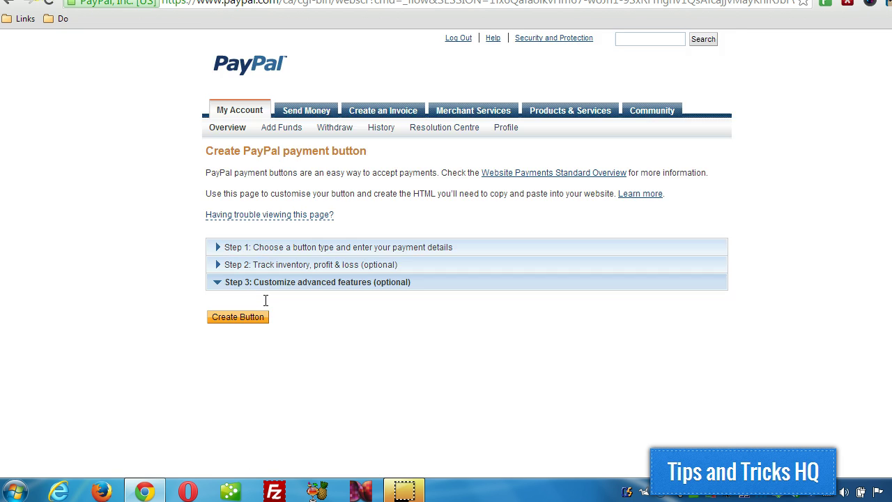
In Step 3, drop the cancel URL and set the Thank You page as the checkout return URL.
scroll(265, 301, "down", 3)
left_click(286, 93)
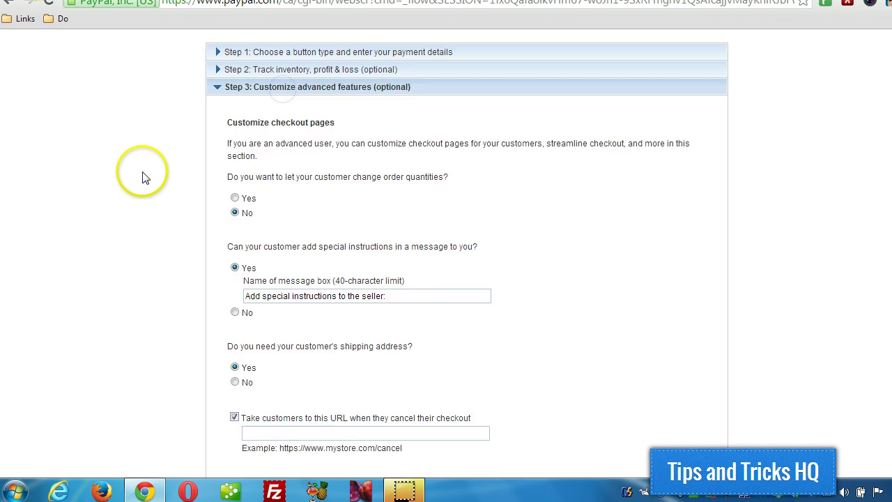
scroll(144, 175, "down", 5)
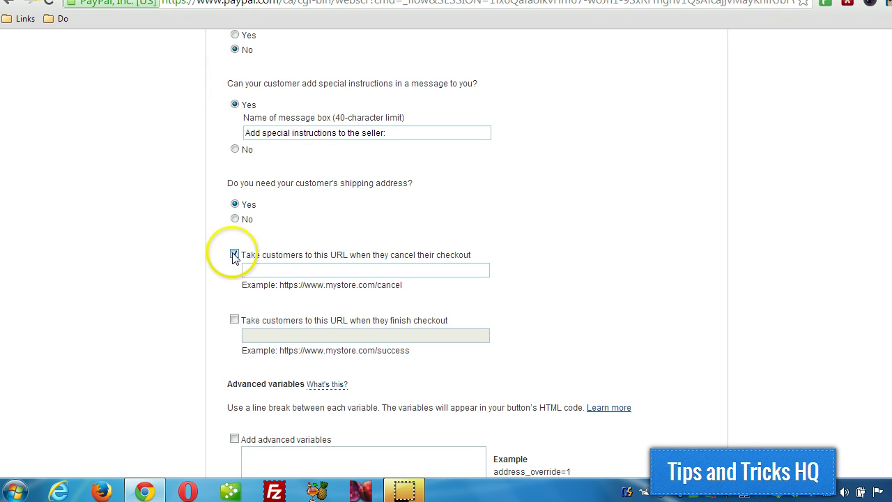
left_click(234, 254)
left_click(234, 319)
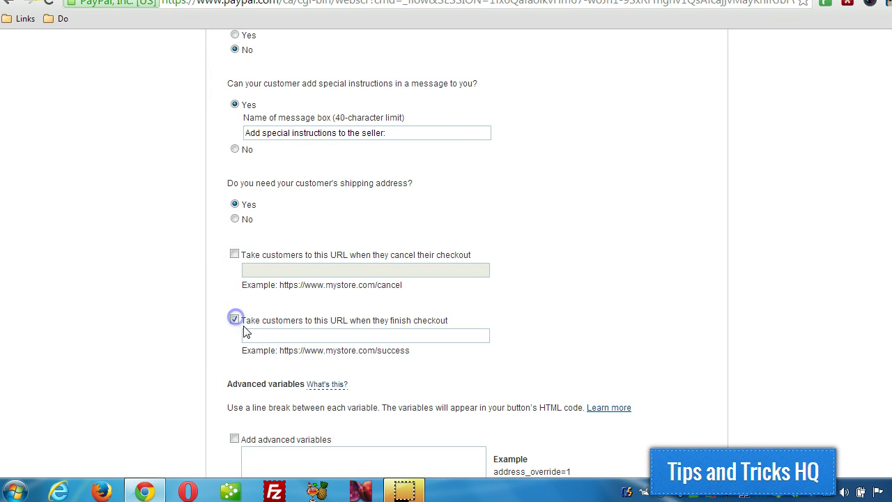
left_click(313, 335)
key("ctrl+v")
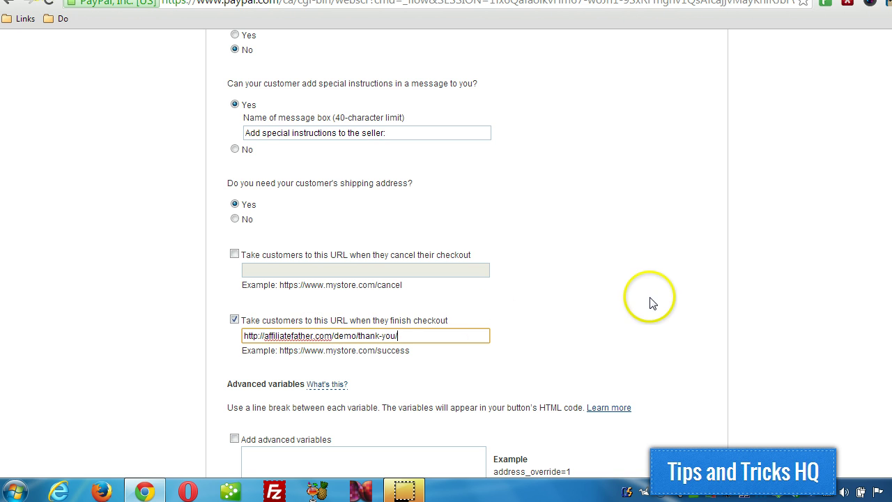
Create the Buy Now button and select its generated HTML code.
scroll(637, 268, "down", 1)
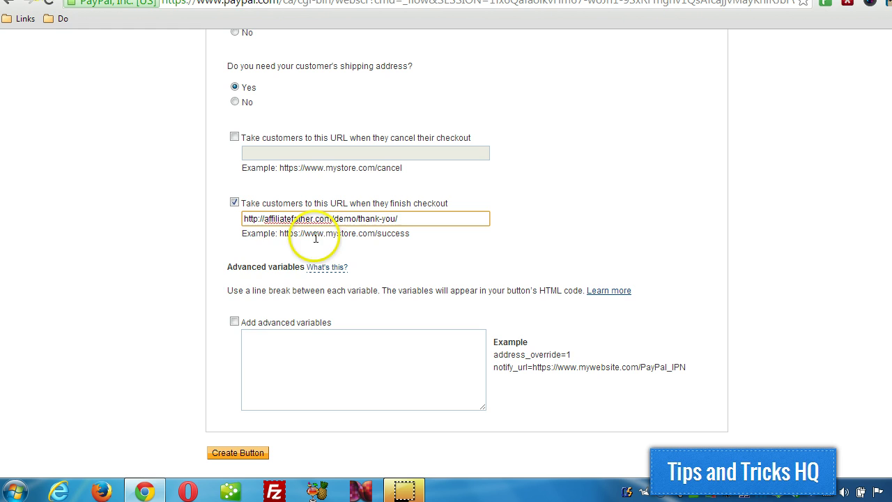
left_click(236, 454)
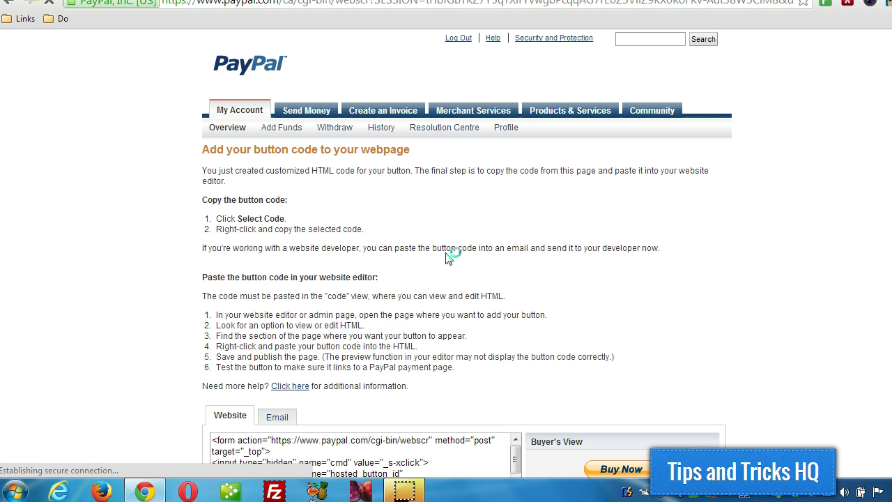
scroll(437, 253, "down", 3)
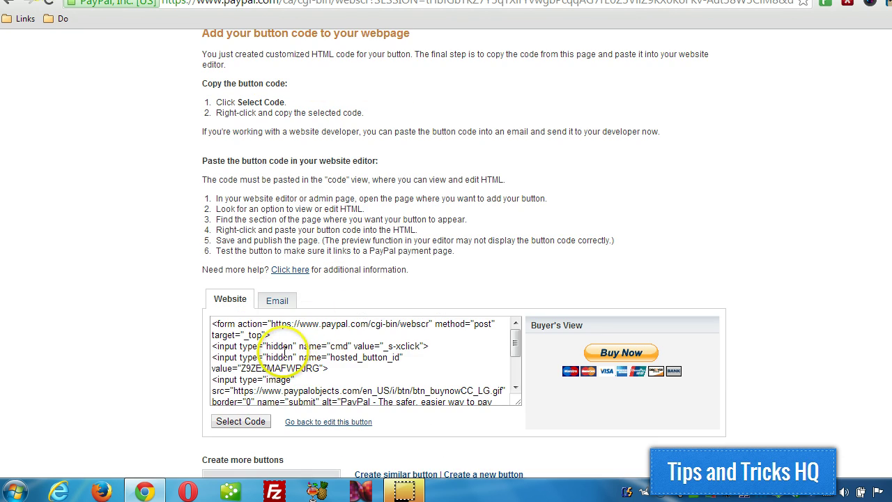
left_click(282, 350)
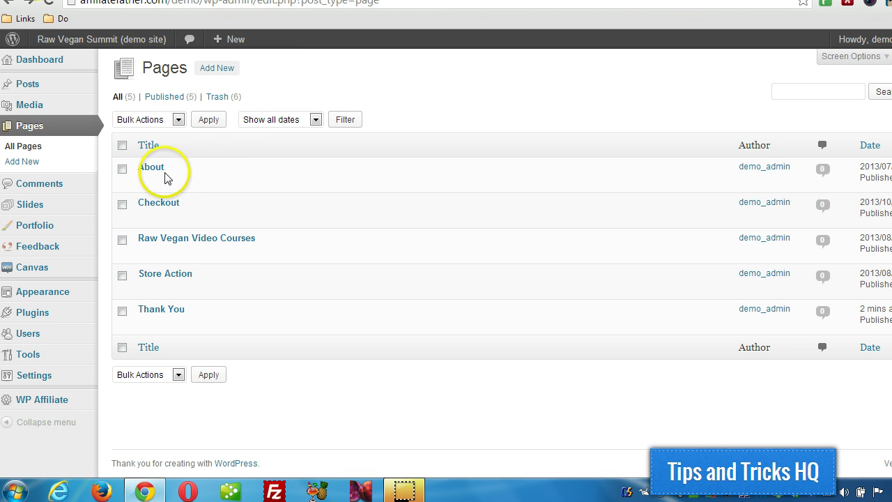
On Raw Vegan Video Courses, paste the button code into the empty cell under Juicing greens and update.
left_click(36, 162)
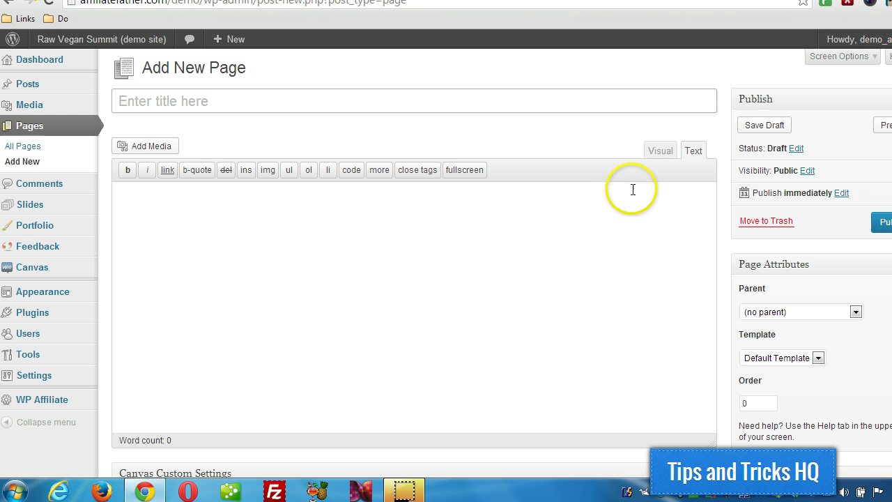
left_click(23, 146)
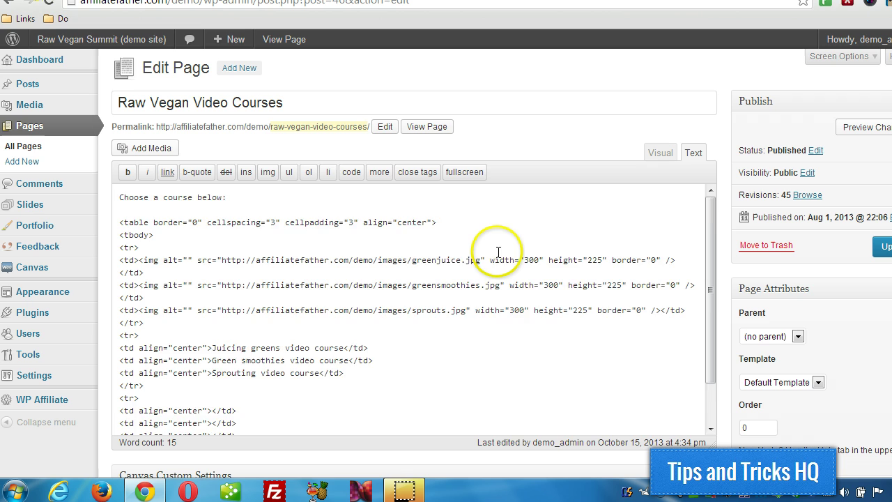
scroll(487, 237, "down", 2)
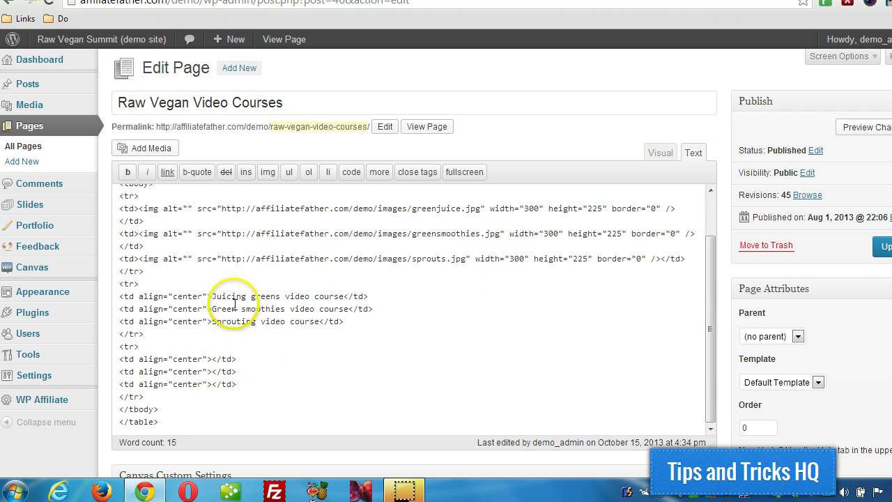
left_click_drag(212, 296, 342, 290)
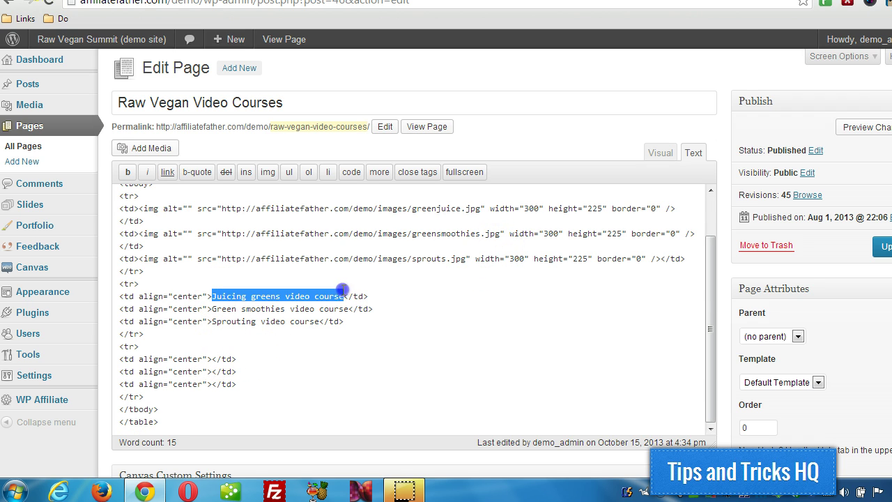
left_click(253, 347)
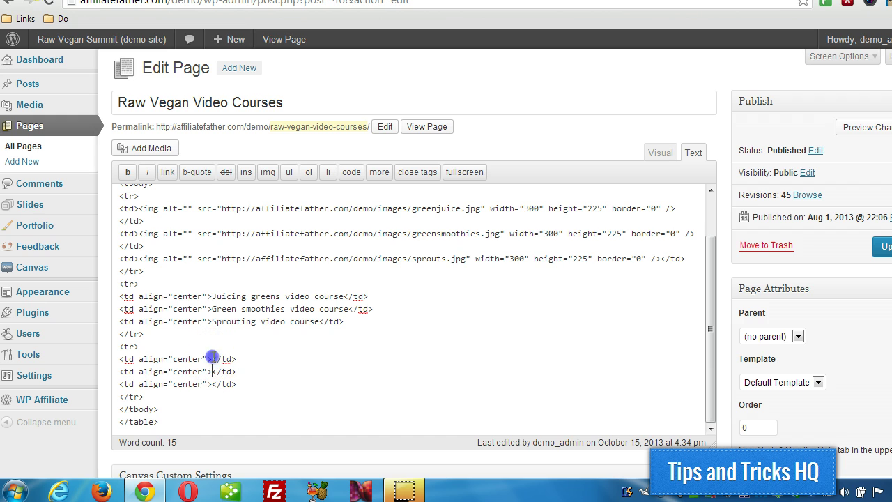
left_click(211, 358)
key("ctrl+v")
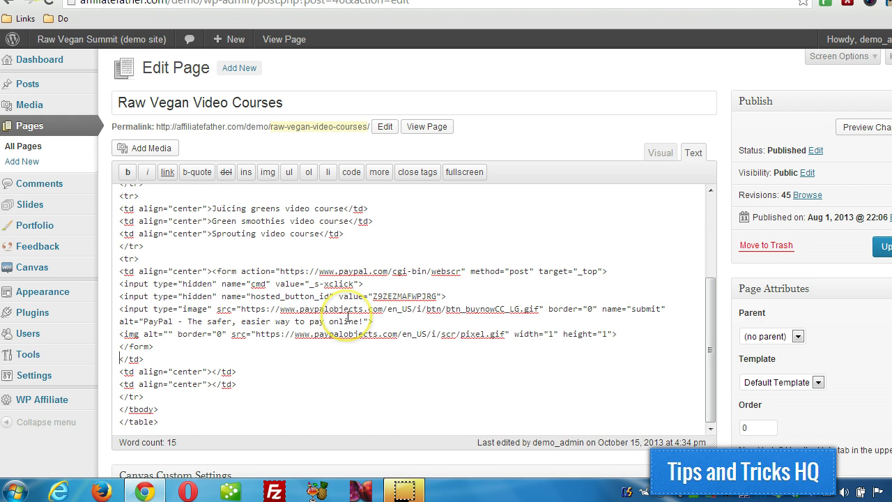
left_click(879, 247)
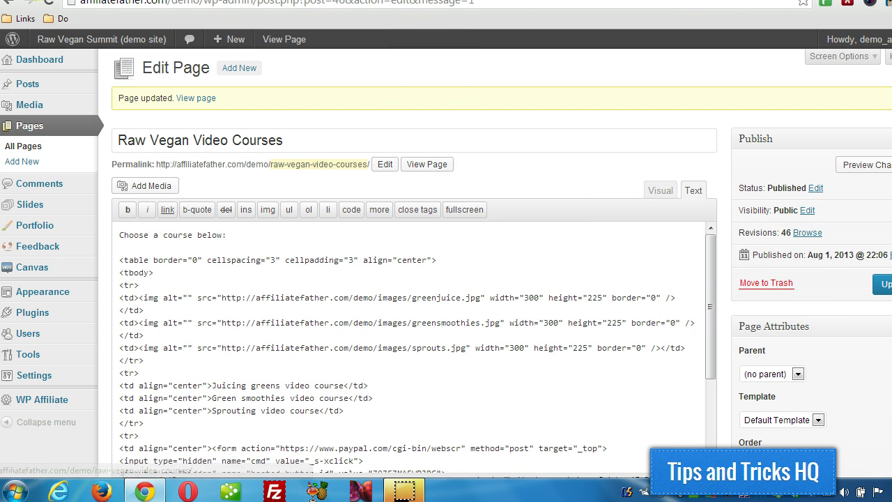
Open the live page and scroll to the Buy Now button below Juicing greens video course.
left_click(196, 98)
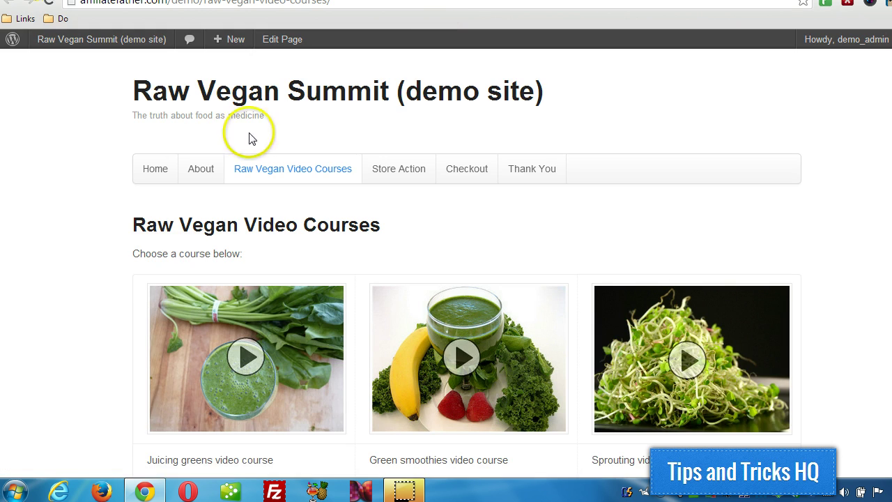
scroll(97, 183, "down", 2)
scroll(97, 182, "down", 1)
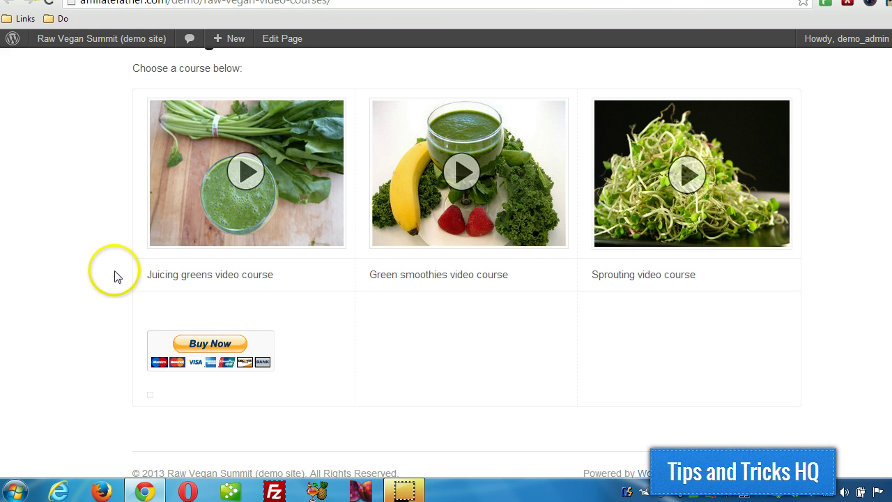
scroll(115, 276, "up", 2)
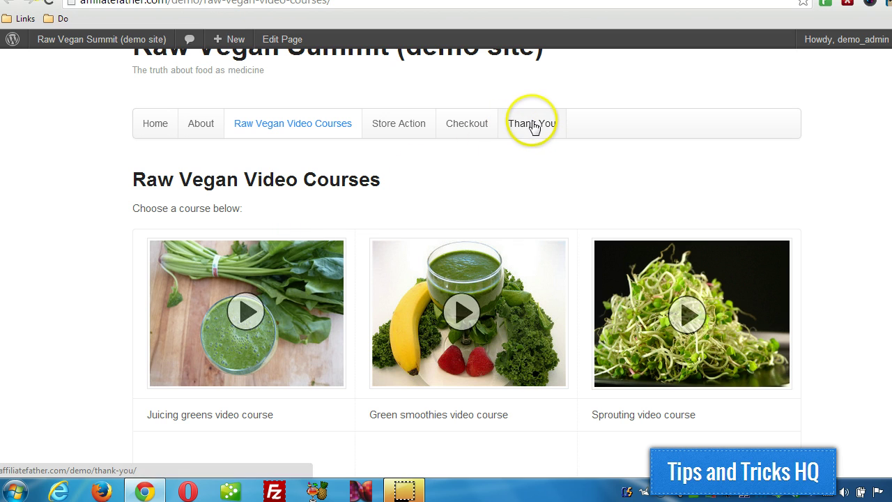
scroll(230, 327, "down", 2)
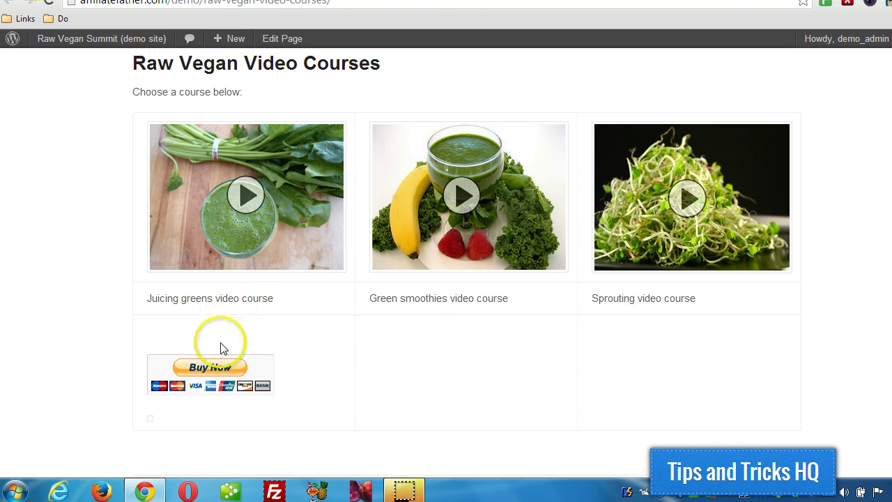
scroll(247, 285, "up", 1)
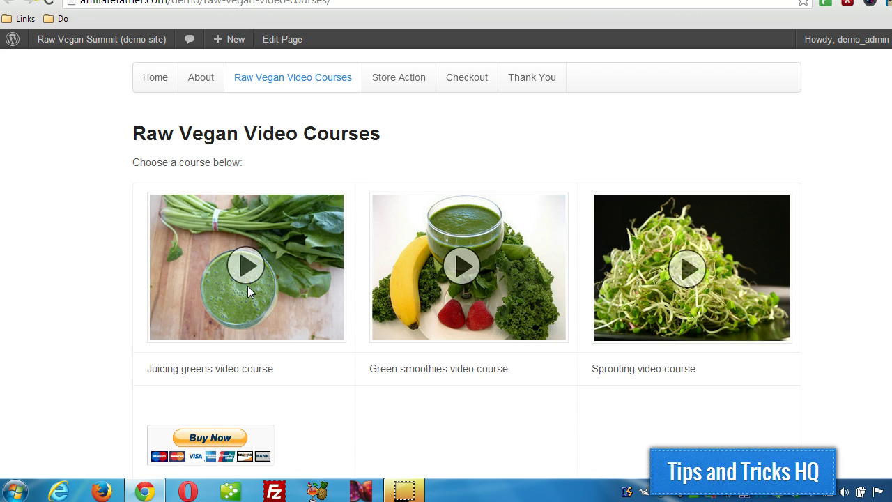